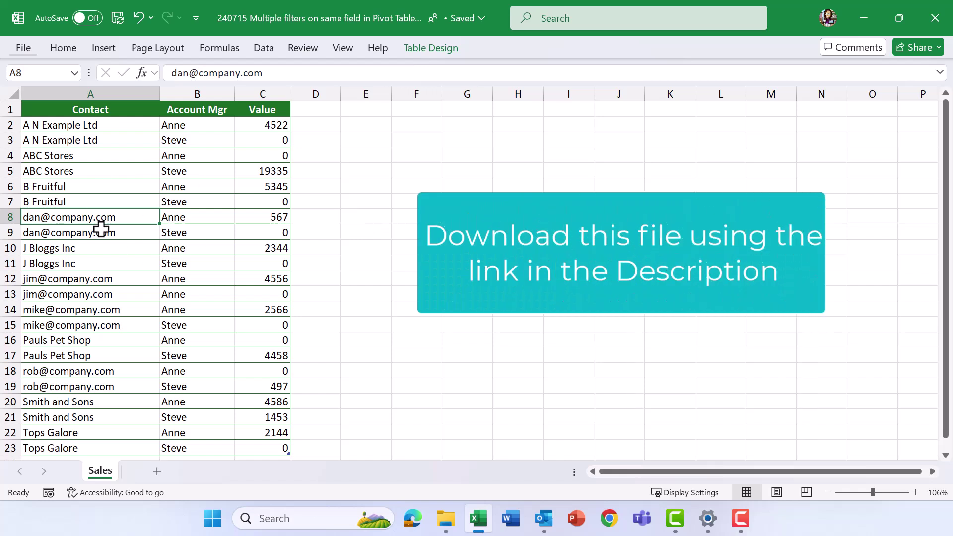
Insert a PivotTable from the Sales table on a new worksheet
{"action": "left_click", "coordinate": [434, 48]}
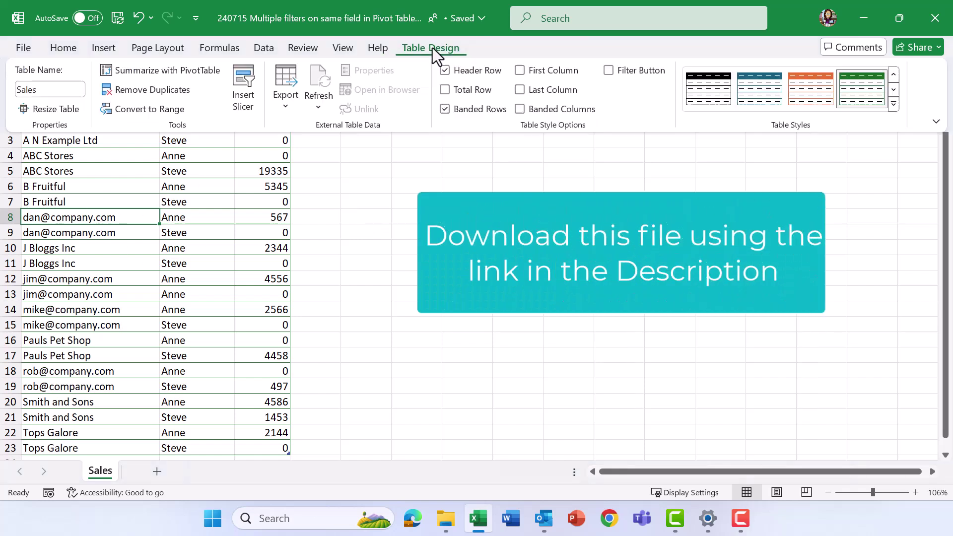
{"action": "left_click", "coordinate": [101, 48]}
{"action": "left_click", "coordinate": [35, 76]}
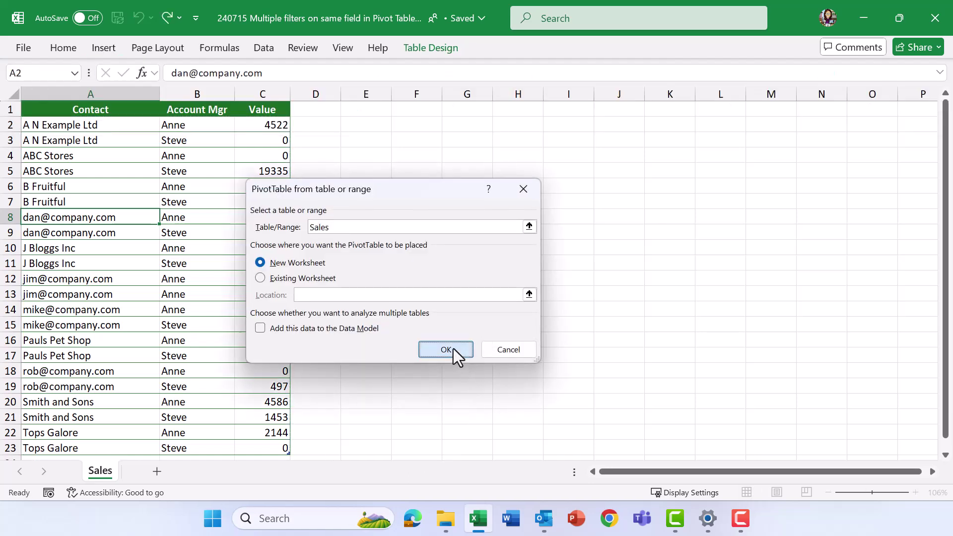
{"action": "left_click", "coordinate": [454, 349]}
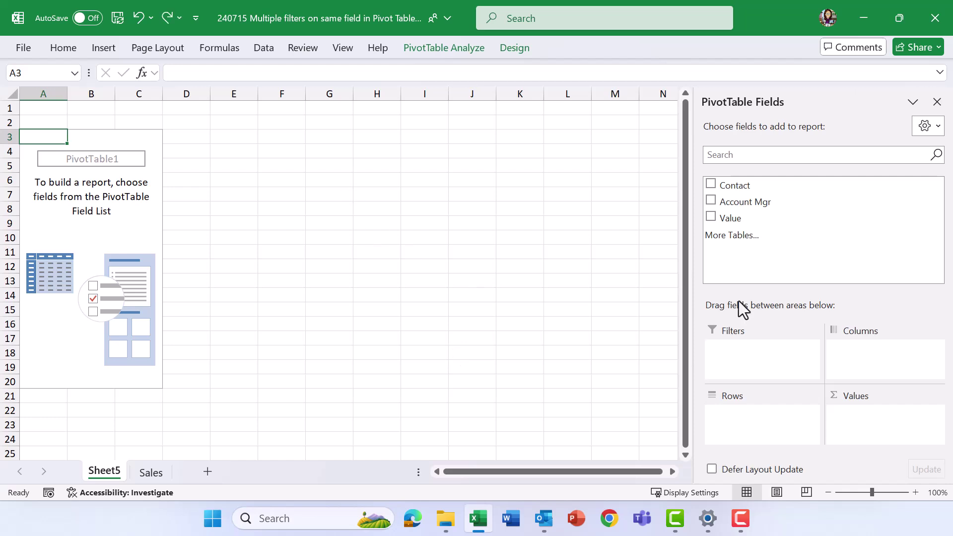
Put Contact in Rows, Account Mgr in Columns and Sum of Value in Values
{"action": "left_click_drag", "start_coordinate": [739, 187], "coordinate": [792, 439]}
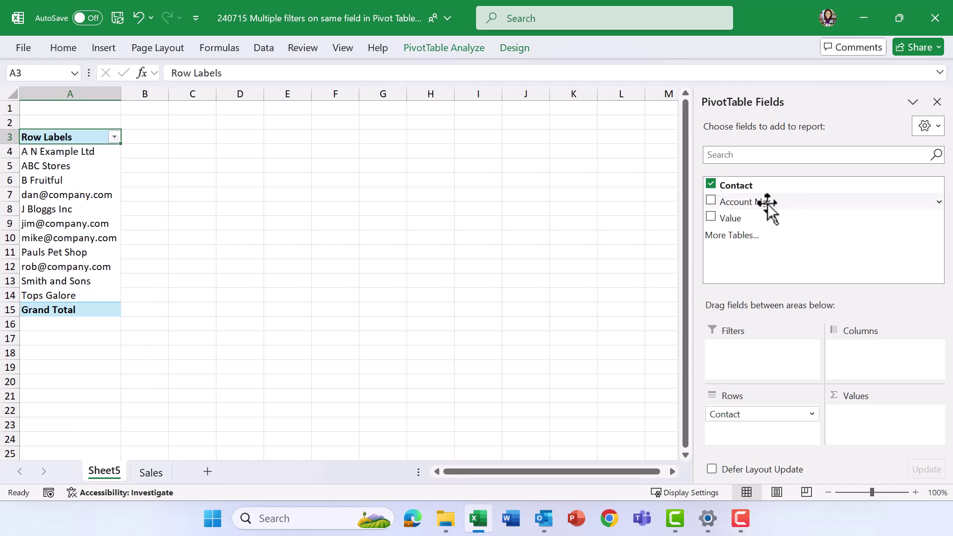
{"action": "left_click_drag", "start_coordinate": [764, 209], "coordinate": [903, 357]}
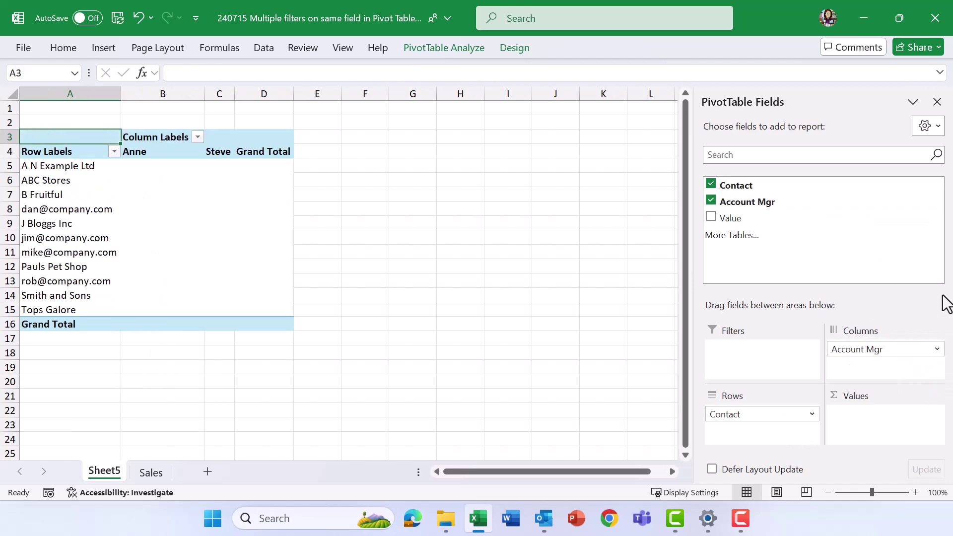
{"action": "left_click_drag", "start_coordinate": [731, 219], "coordinate": [883, 427]}
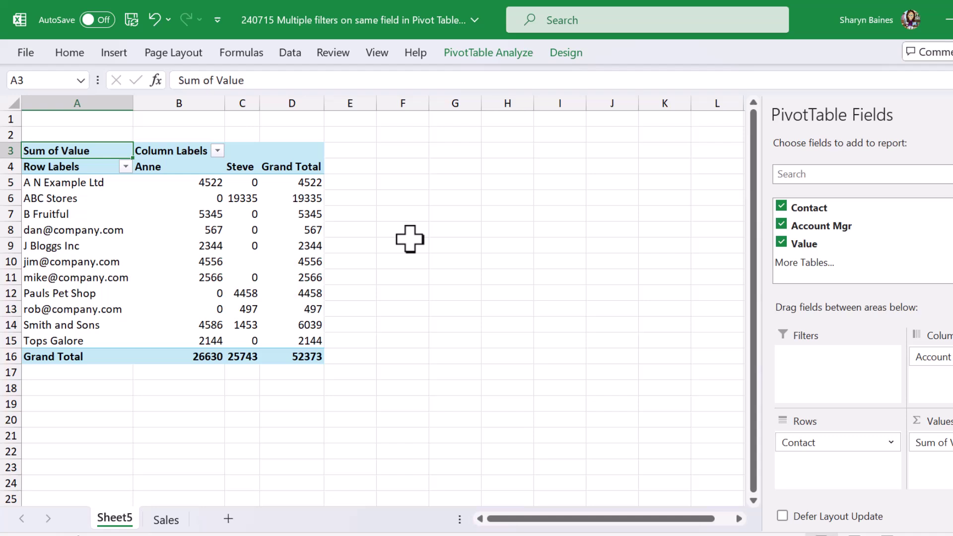
Filter the Account Mgr column labels to show only Anne
{"action": "left_click", "coordinate": [217, 151]}
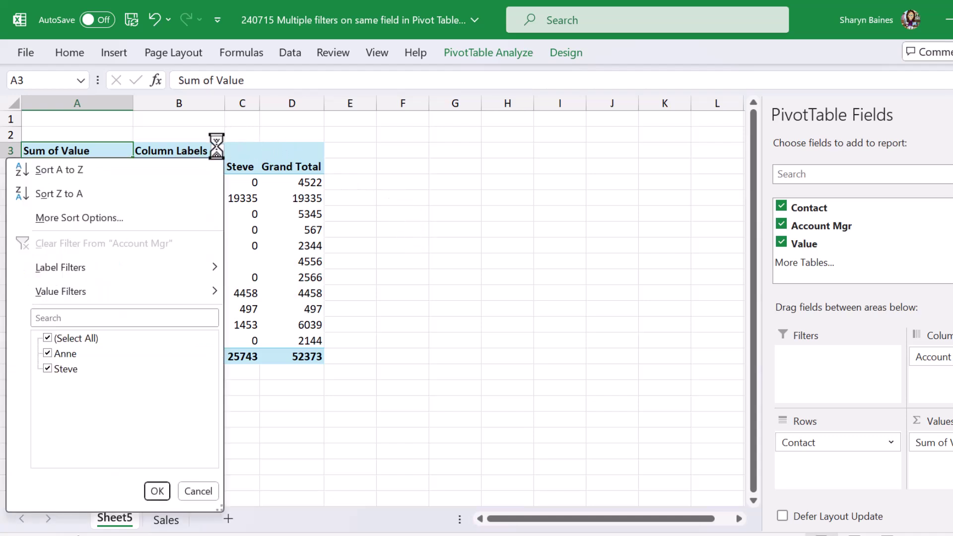
{"action": "left_click", "coordinate": [44, 366]}
{"action": "left_click", "coordinate": [157, 490]}
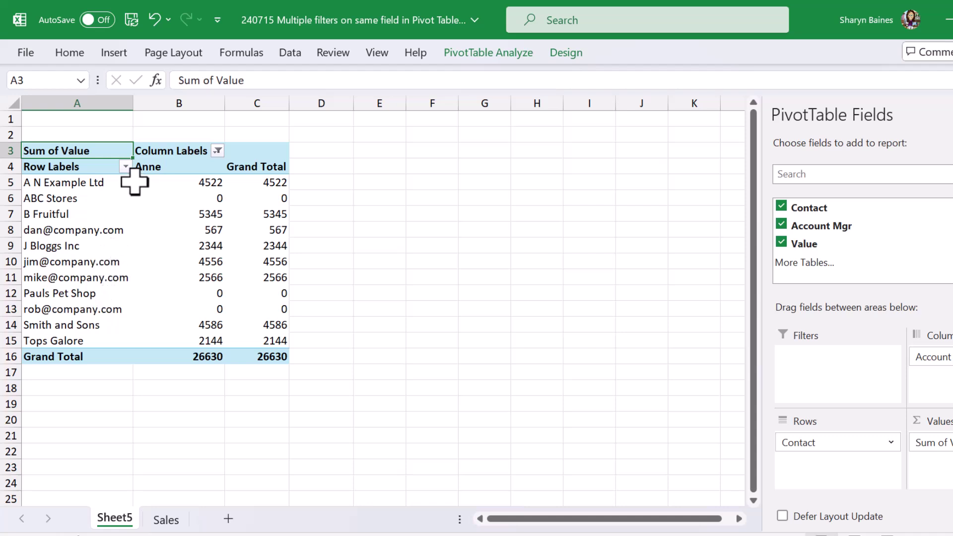
Exclude contacts matching '@' from the Contact rows, adding to the current filter
{"action": "left_click", "coordinate": [125, 166]}
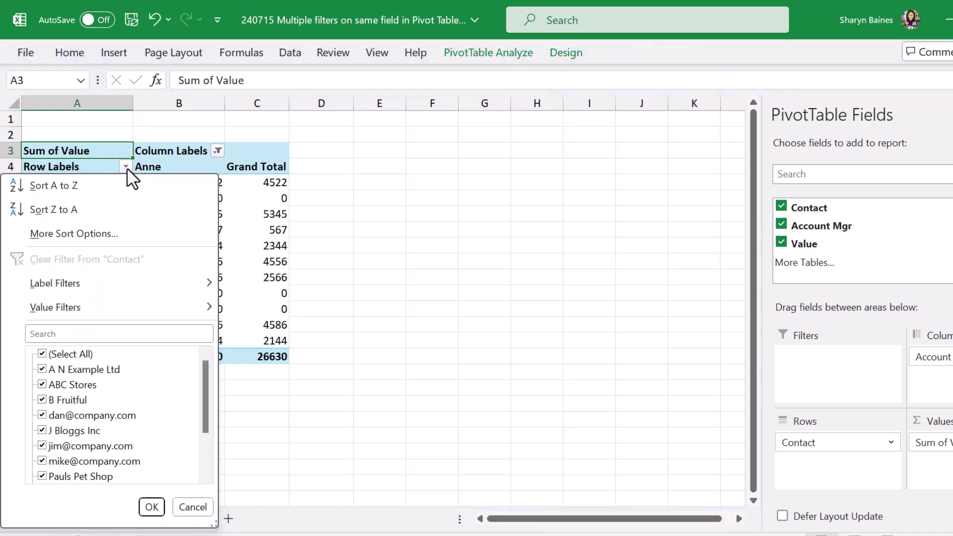
{"action": "left_click", "coordinate": [128, 333]}
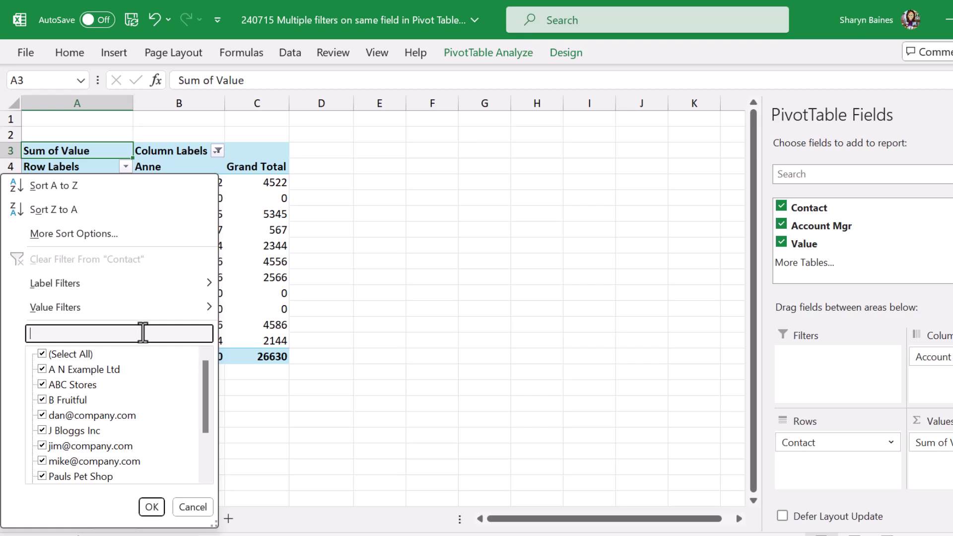
{"action": "type", "text": "@"}
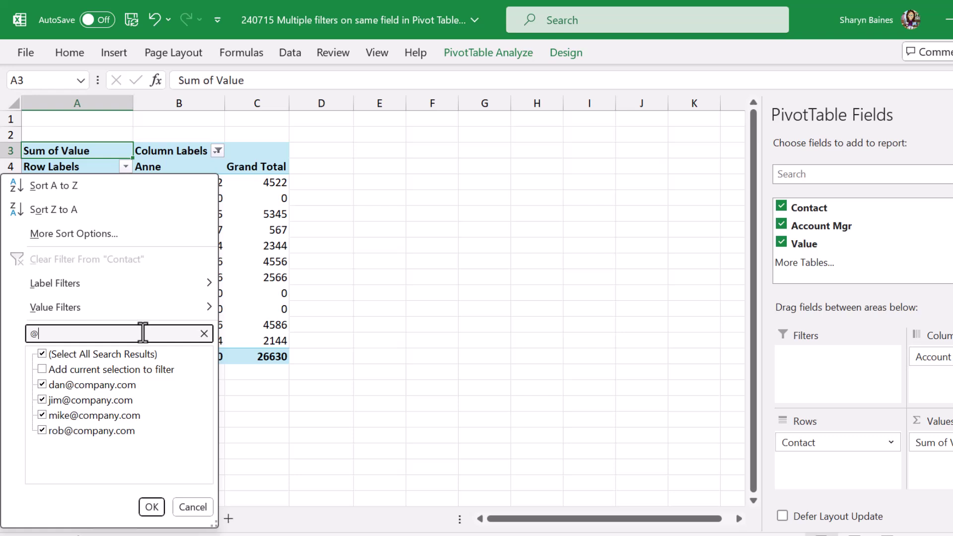
{"action": "left_click", "coordinate": [41, 353]}
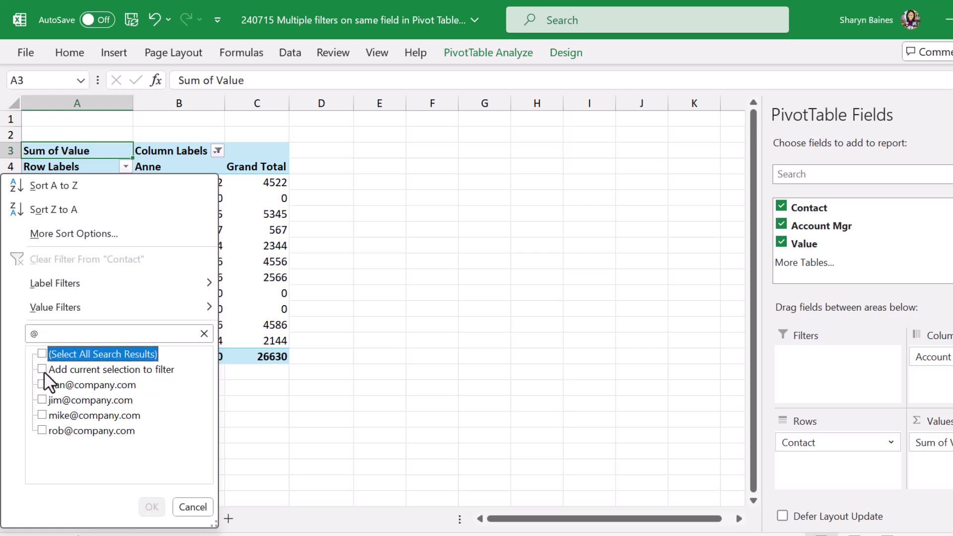
{"action": "left_click", "coordinate": [42, 368]}
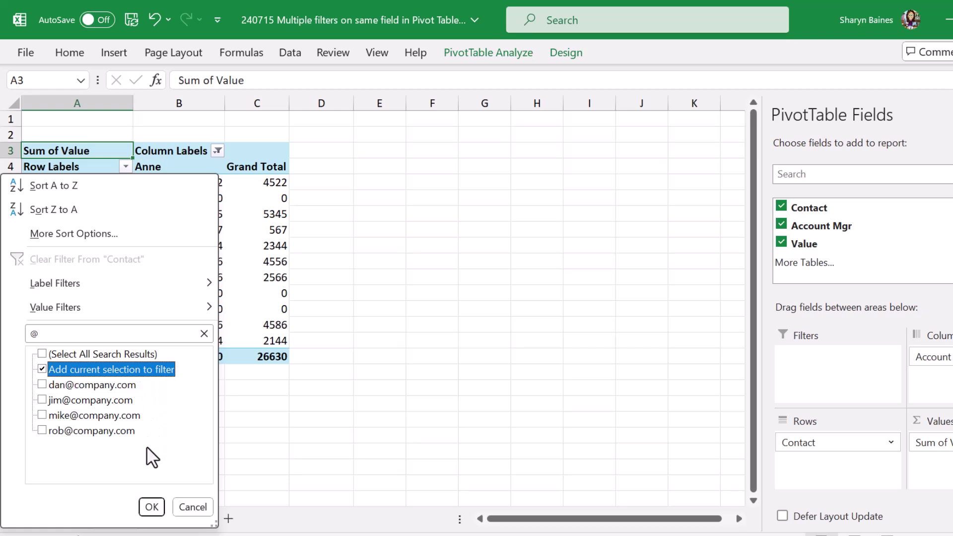
{"action": "left_click", "coordinate": [153, 500]}
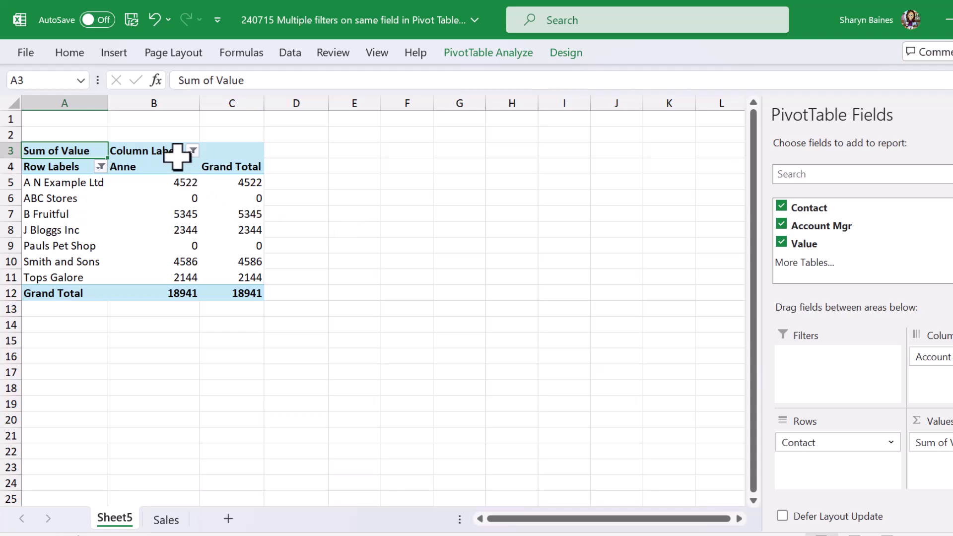
Apply an Account Mgr value filter: Sum of Value greater than 0
{"action": "left_click", "coordinate": [192, 150]}
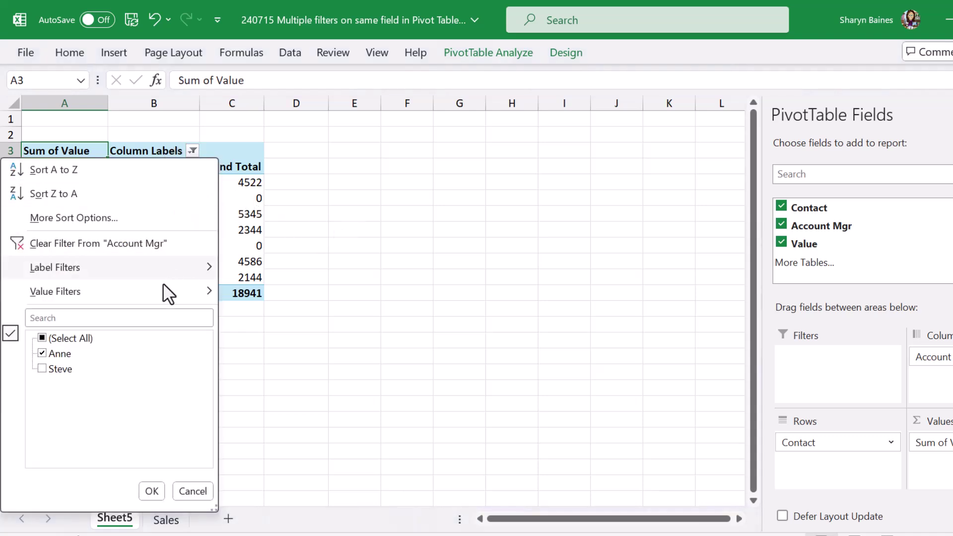
{"action": "mouse_move", "coordinate": [153, 289]}
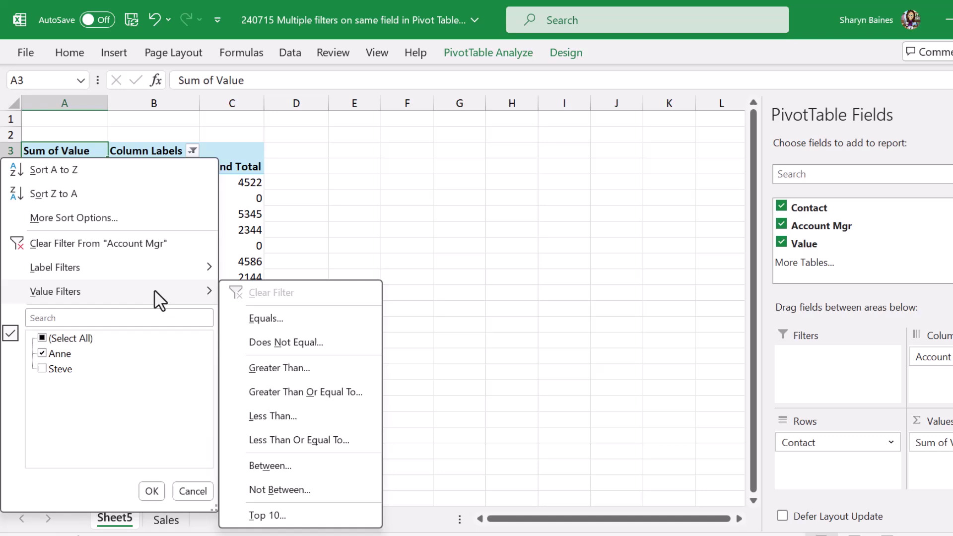
{"action": "left_click", "coordinate": [293, 367]}
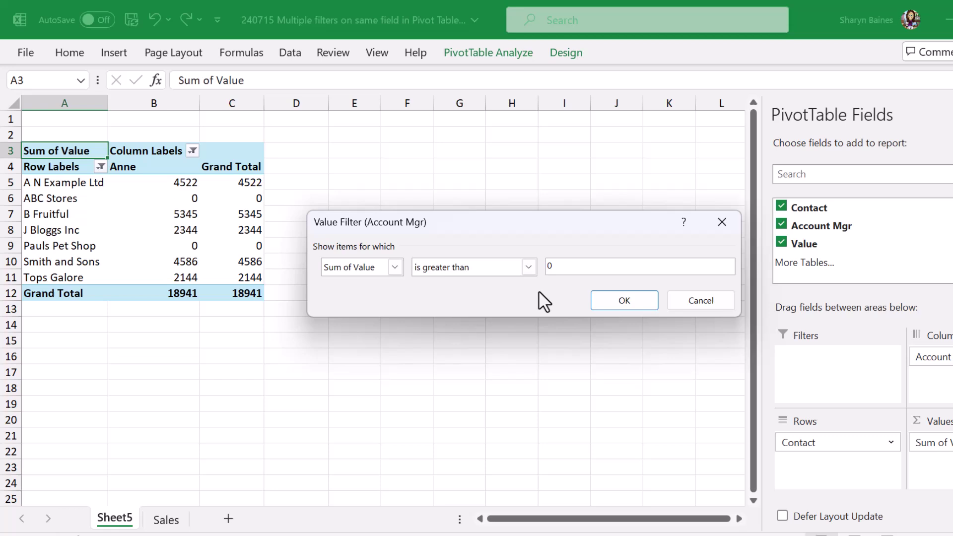
{"action": "left_click", "coordinate": [624, 300]}
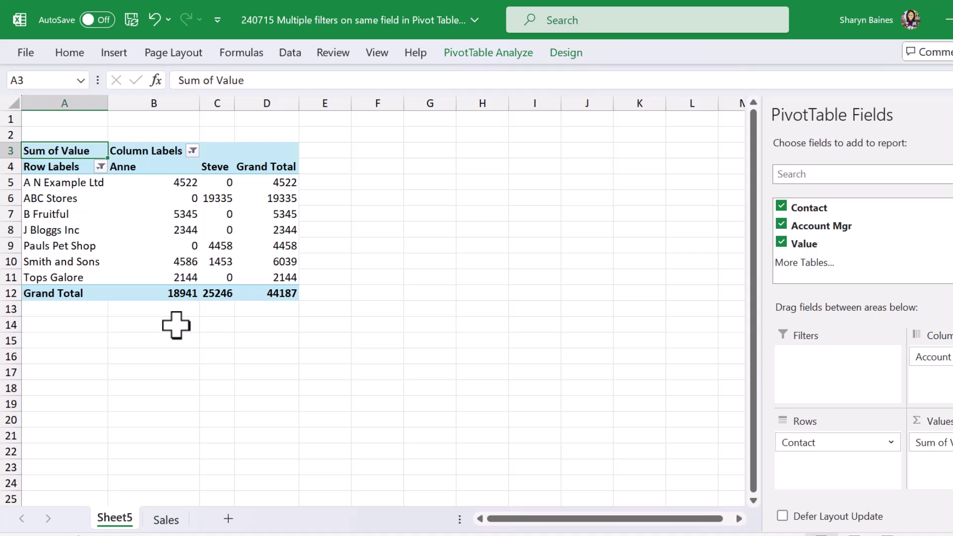
Show only Anne's column again and filter Contacts to Sum of Value greater than 0
{"action": "left_click", "coordinate": [193, 150]}
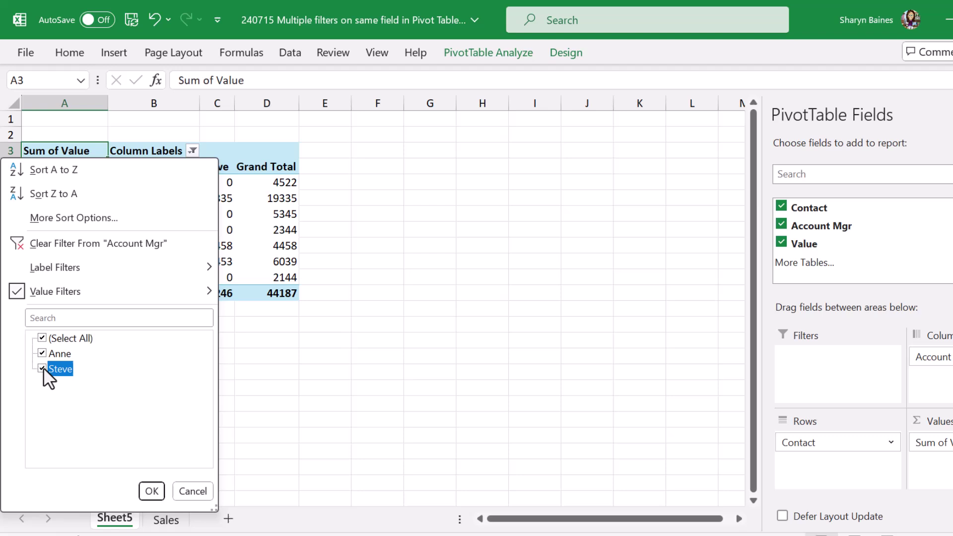
{"action": "left_click", "coordinate": [150, 490]}
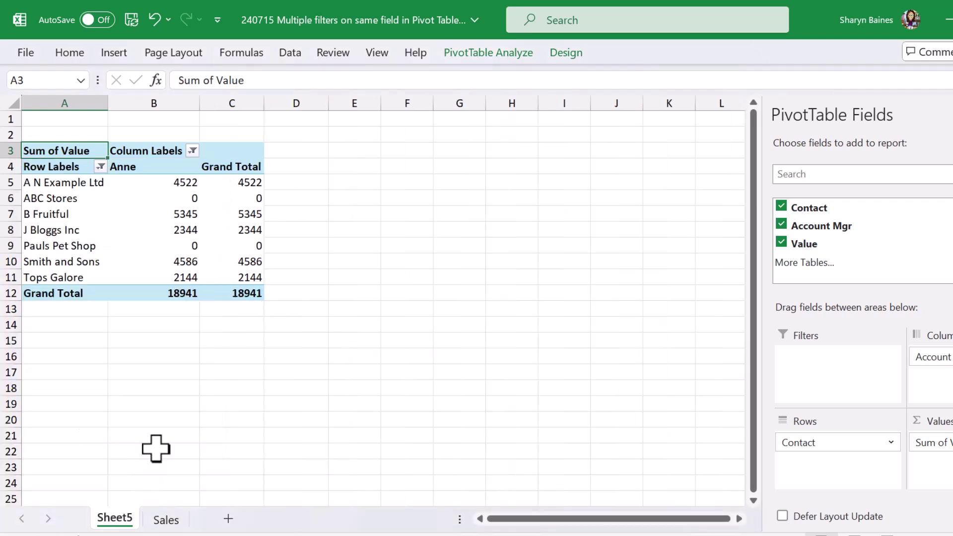
{"action": "left_click", "coordinate": [101, 166]}
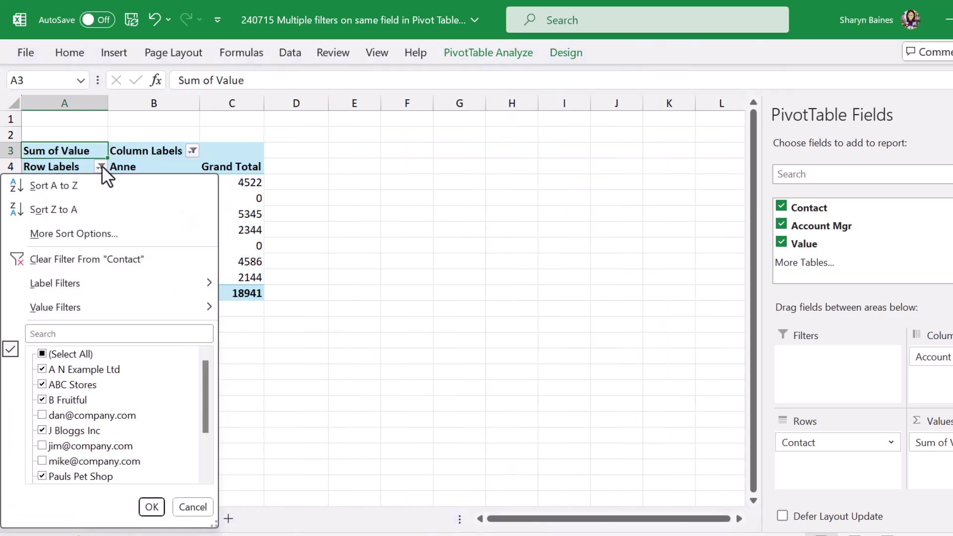
{"action": "mouse_move", "coordinate": [70, 302]}
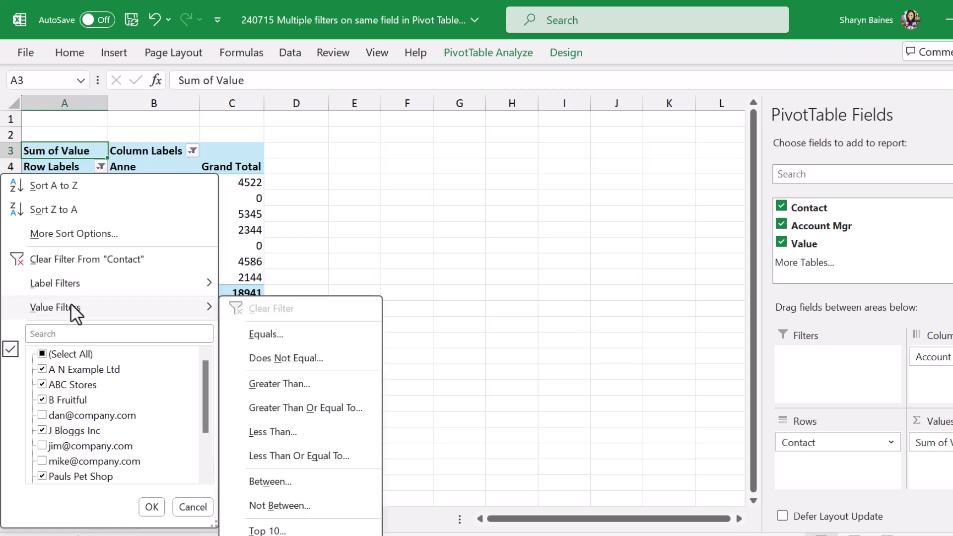
{"action": "left_click", "coordinate": [279, 384]}
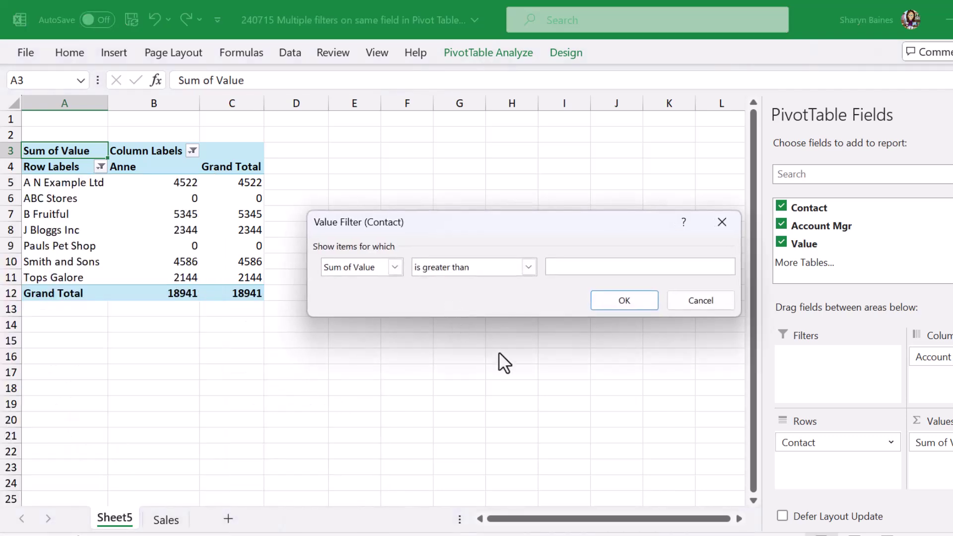
{"action": "type", "text": "0"}
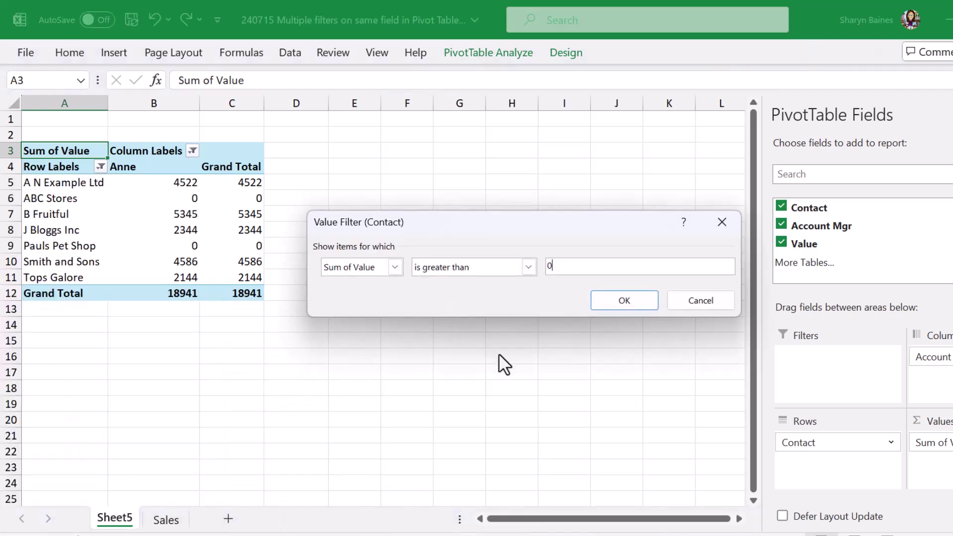
{"action": "left_click", "coordinate": [615, 304]}
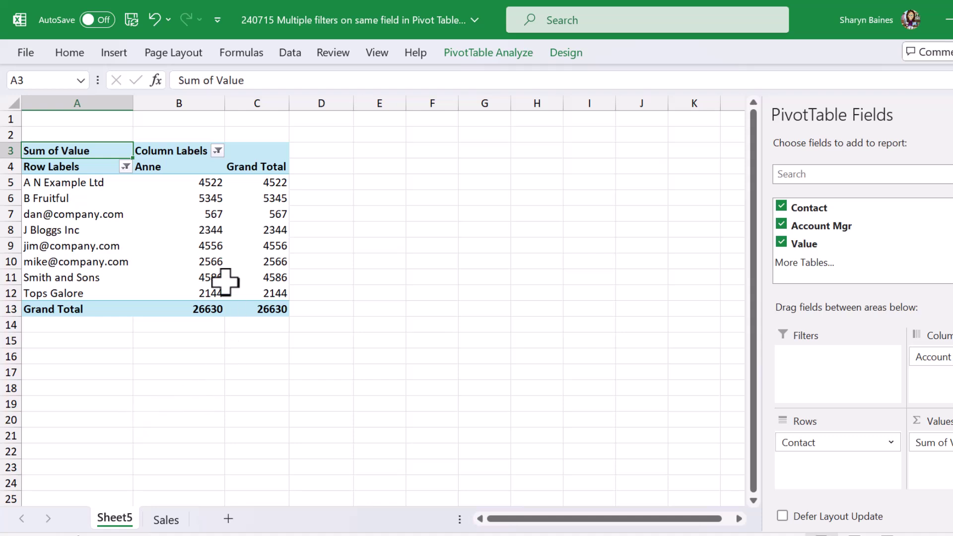
Reopen the Contact filter list and cancel without changing the value filter
{"action": "left_click", "coordinate": [124, 167]}
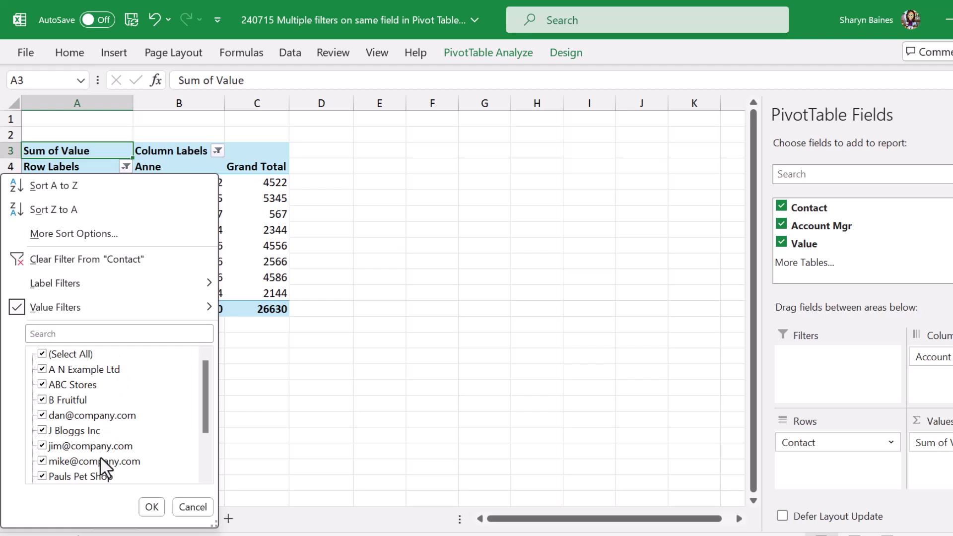
{"action": "left_click", "coordinate": [193, 505]}
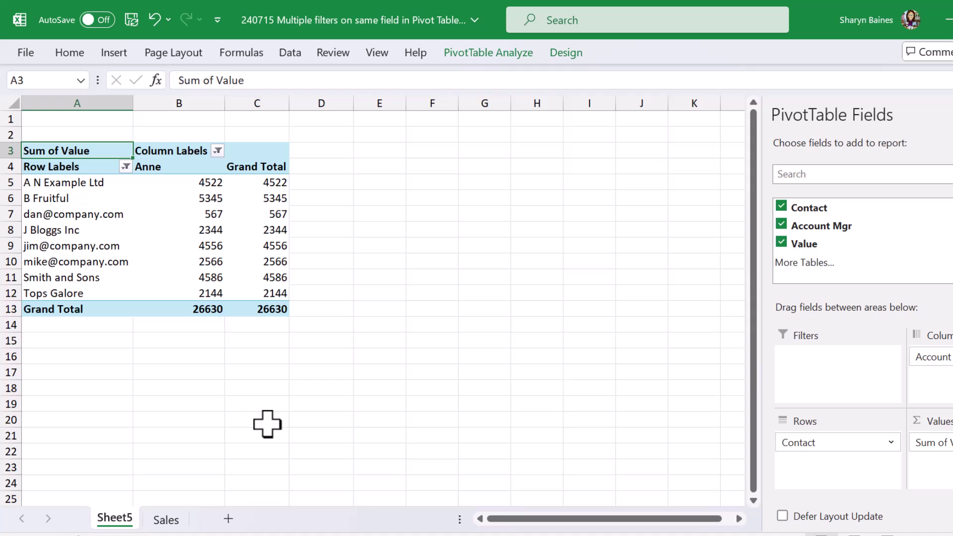
Tick 'Allow multiple filters per field' under PivotTable Options' Totals & Filters
{"action": "left_click", "coordinate": [511, 52]}
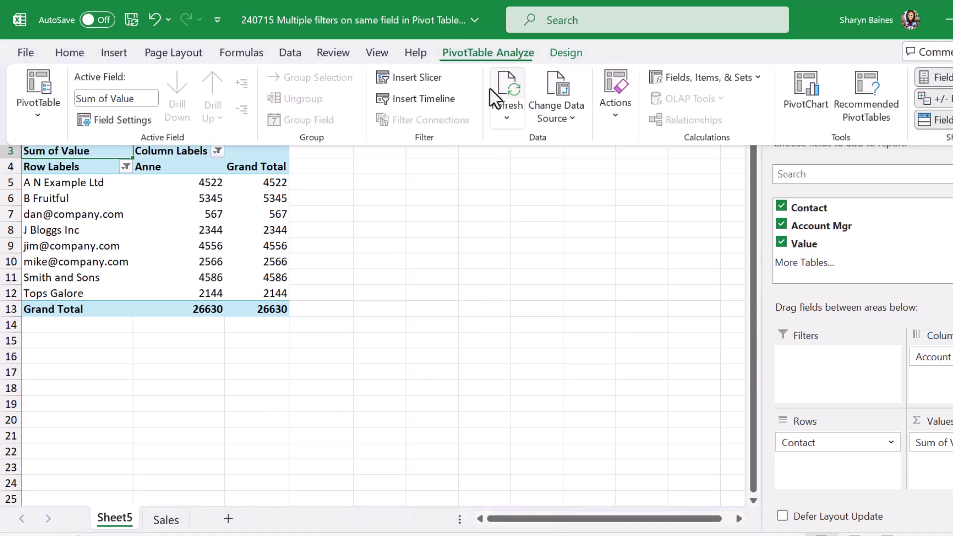
{"action": "left_click", "coordinate": [44, 112]}
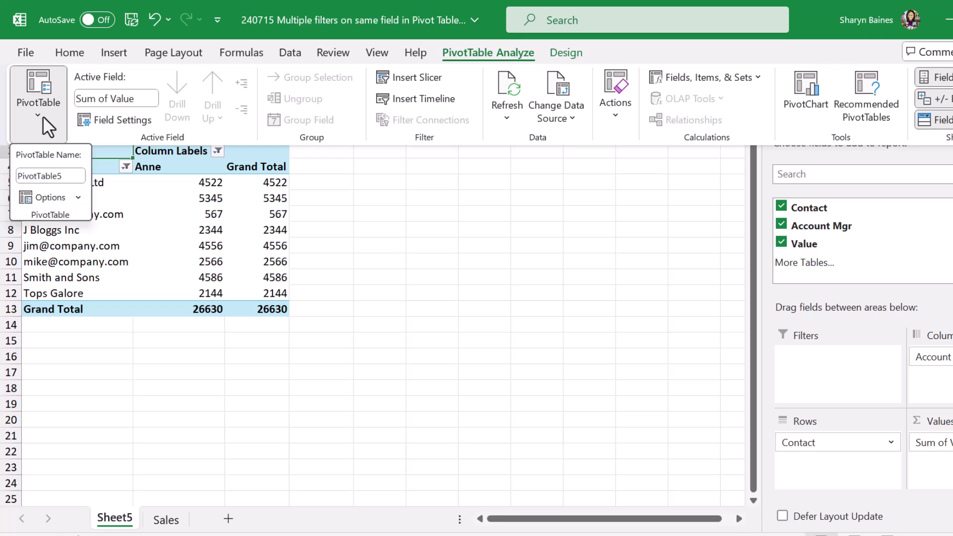
{"action": "left_click", "coordinate": [42, 198]}
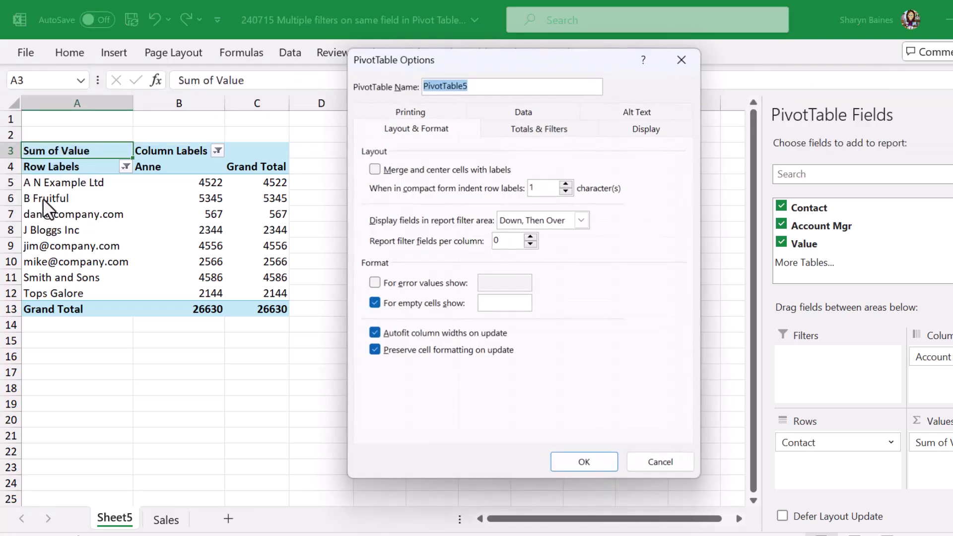
{"action": "left_click", "coordinate": [670, 67]}
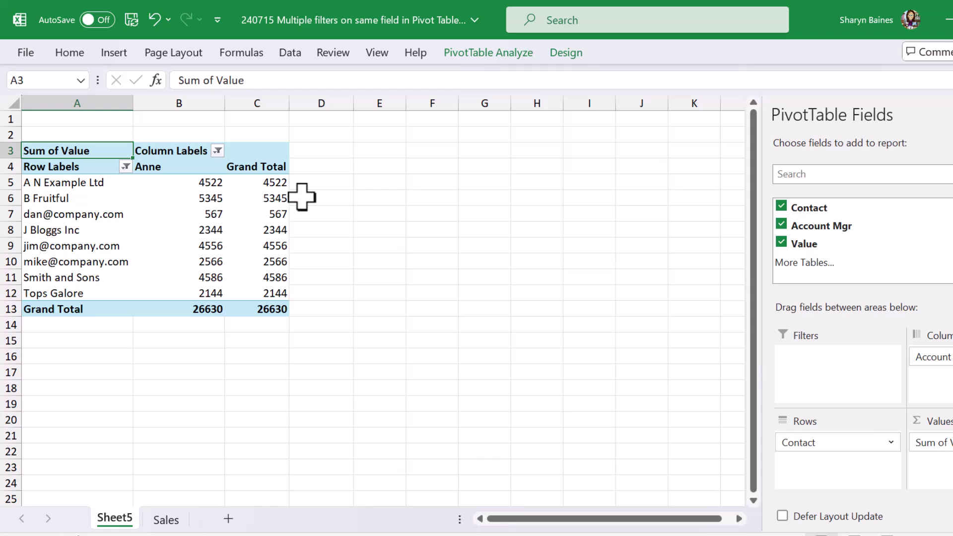
{"action": "right_click", "coordinate": [209, 201]}
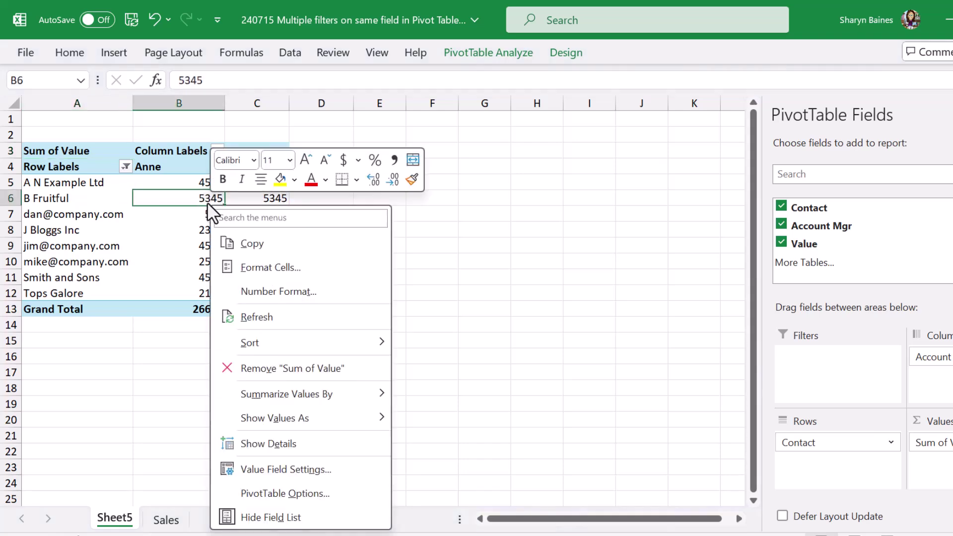
{"action": "left_click", "coordinate": [290, 493]}
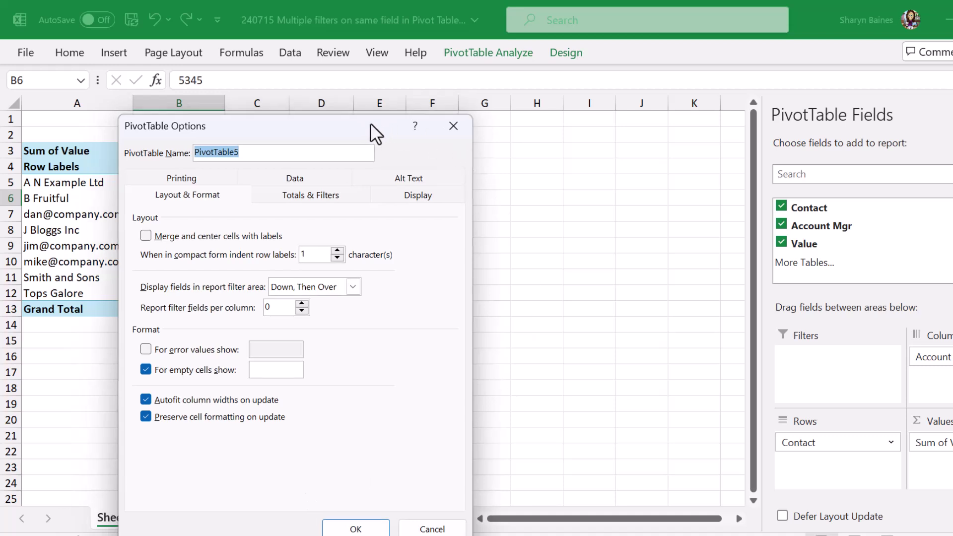
{"action": "left_click_drag", "start_coordinate": [371, 125], "coordinate": [548, 83]}
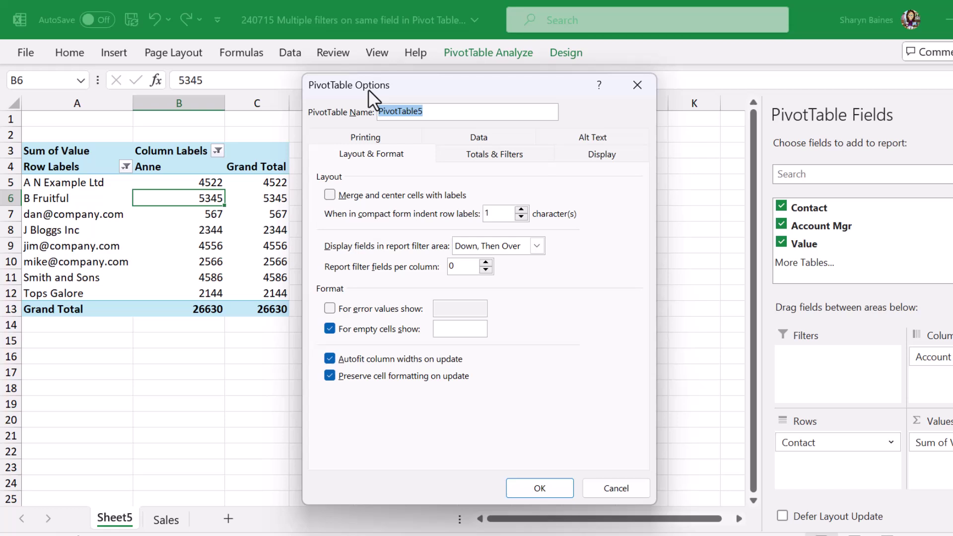
{"action": "left_click", "coordinate": [494, 154]}
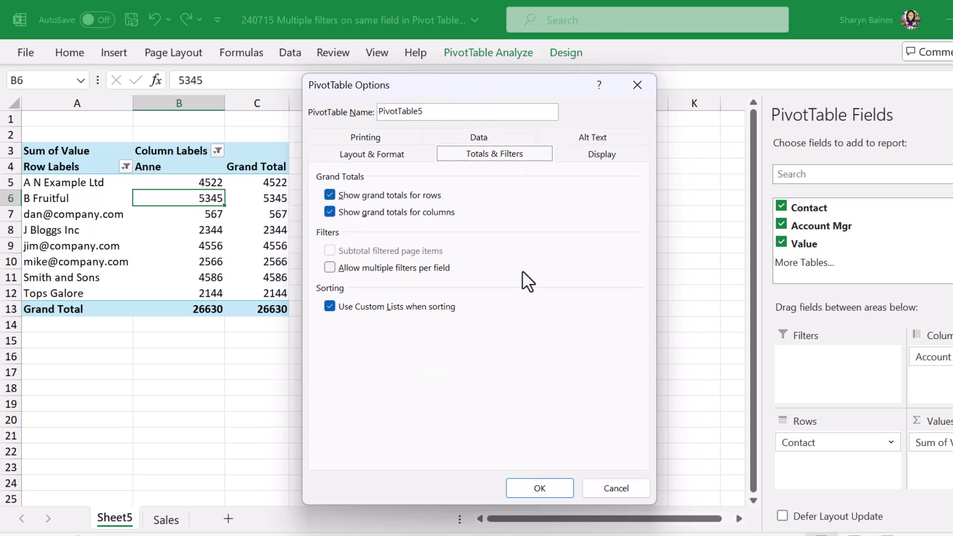
{"action": "left_click", "coordinate": [329, 268]}
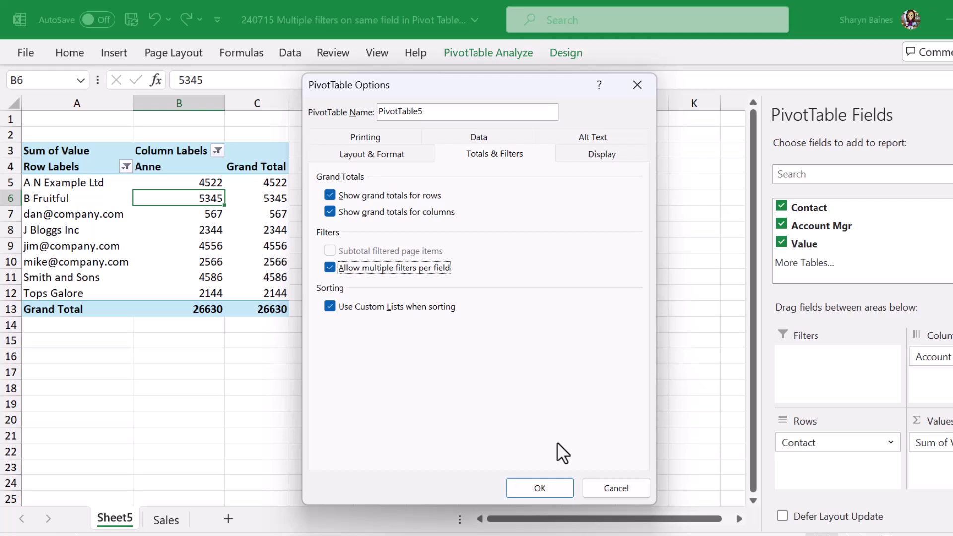
{"action": "left_click", "coordinate": [544, 490]}
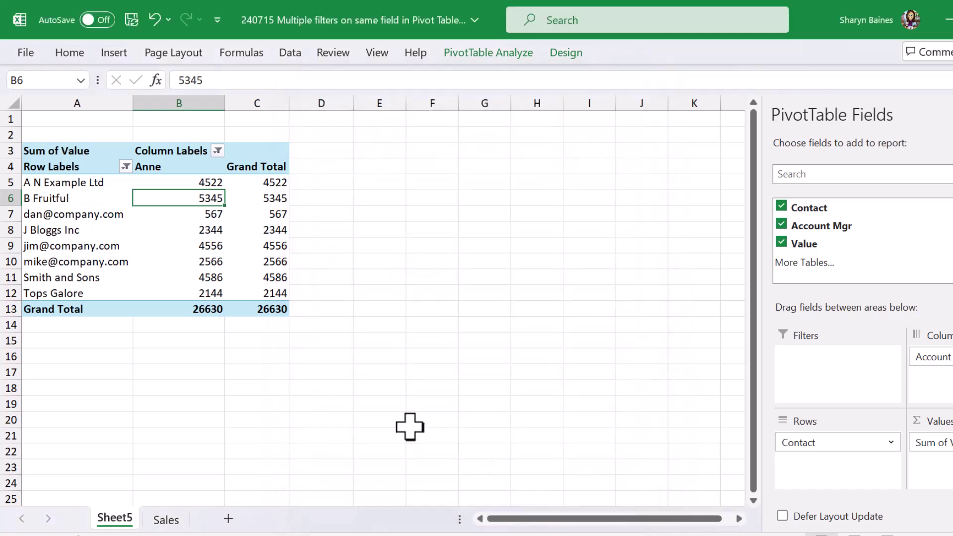
Add an exclusion of '@' contacts to the Contact filter, leaving a total of 18941
{"action": "left_click", "coordinate": [124, 167]}
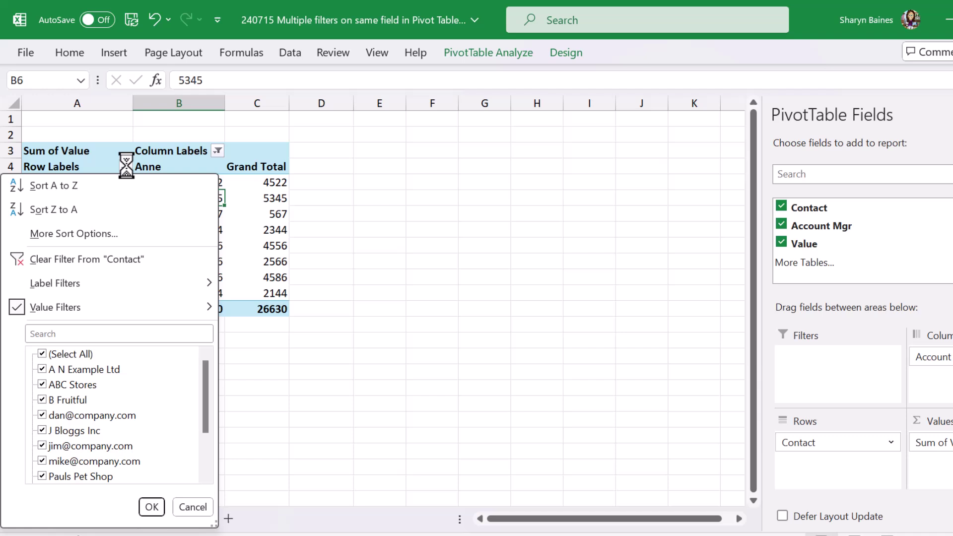
{"action": "left_click", "coordinate": [120, 334]}
{"action": "type", "text": "@"}
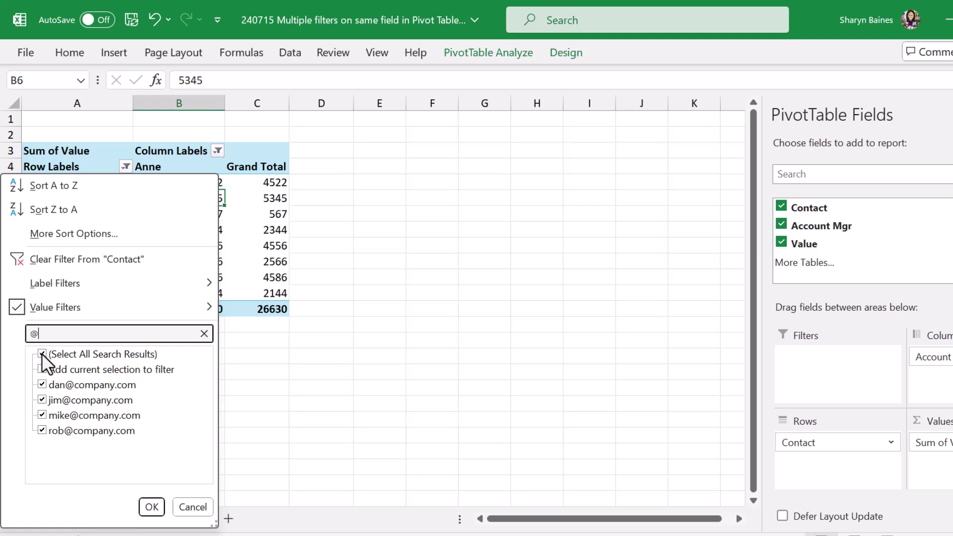
{"action": "left_click", "coordinate": [42, 353]}
{"action": "left_click", "coordinate": [42, 369]}
{"action": "left_click", "coordinate": [150, 506]}
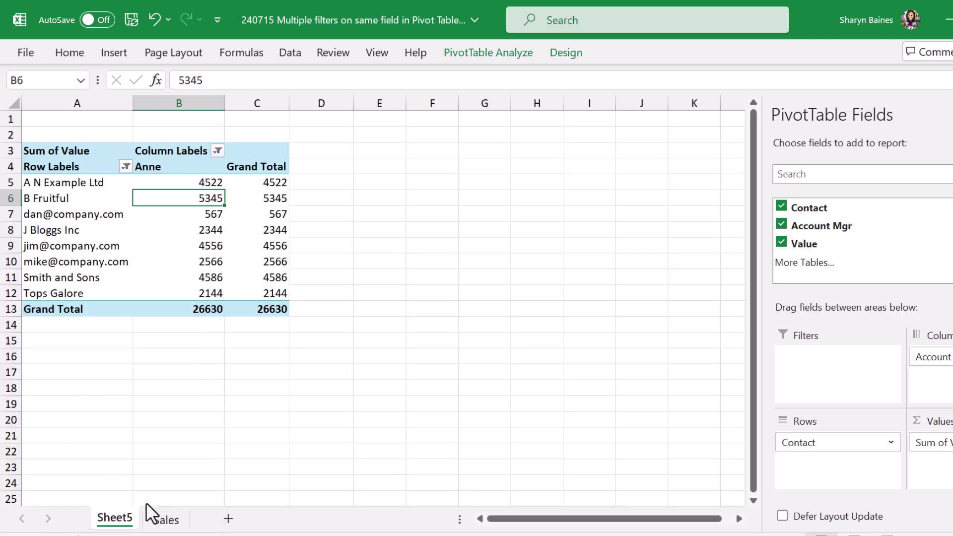
{"action": "left_click", "coordinate": [192, 245]}
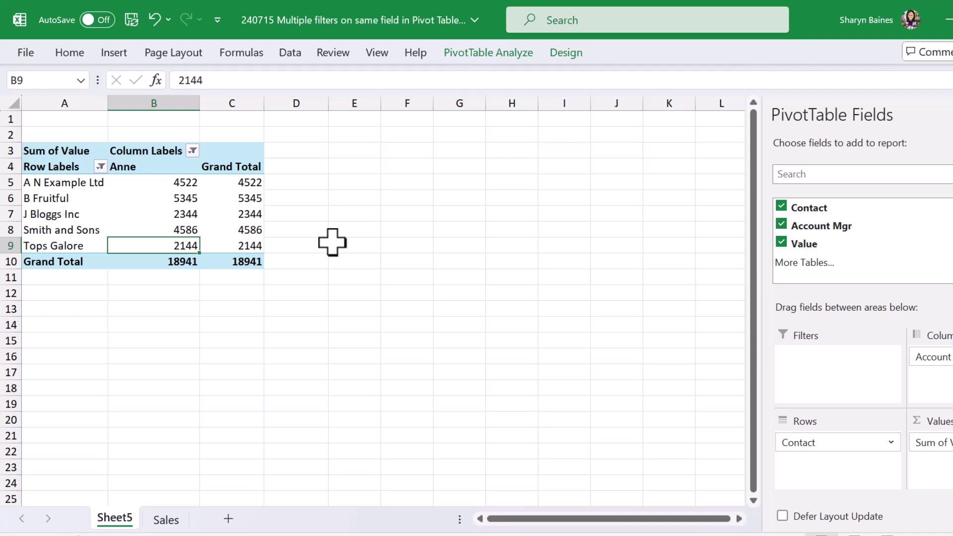
Remove the Grand Total column from the pivot via its header's right-click menu
{"action": "right_click", "coordinate": [239, 167]}
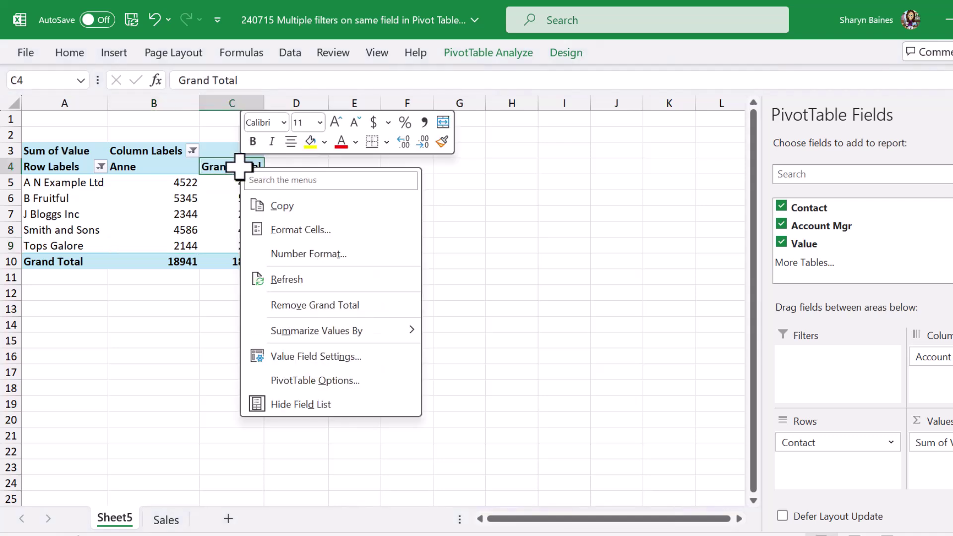
{"action": "left_click", "coordinate": [330, 304]}
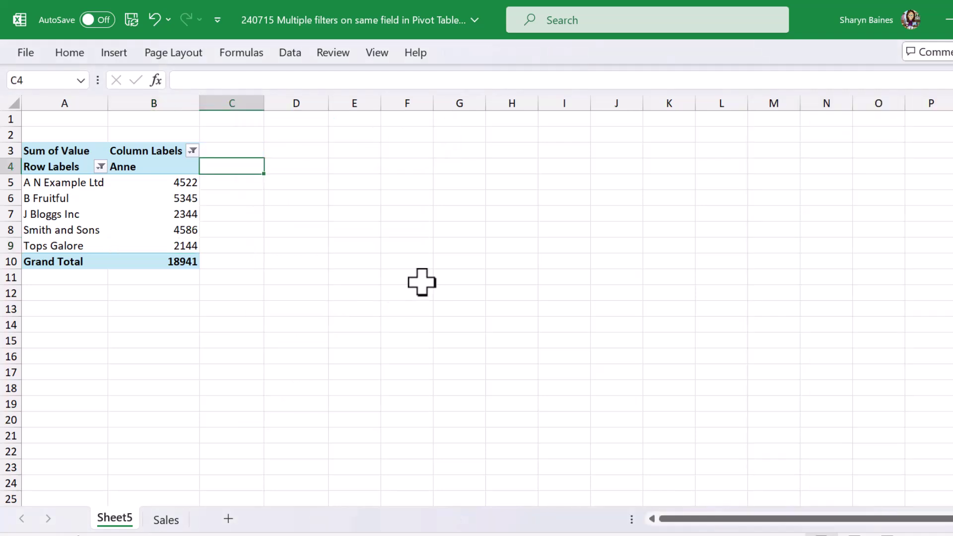
{"action": "left_click", "coordinate": [120, 215]}
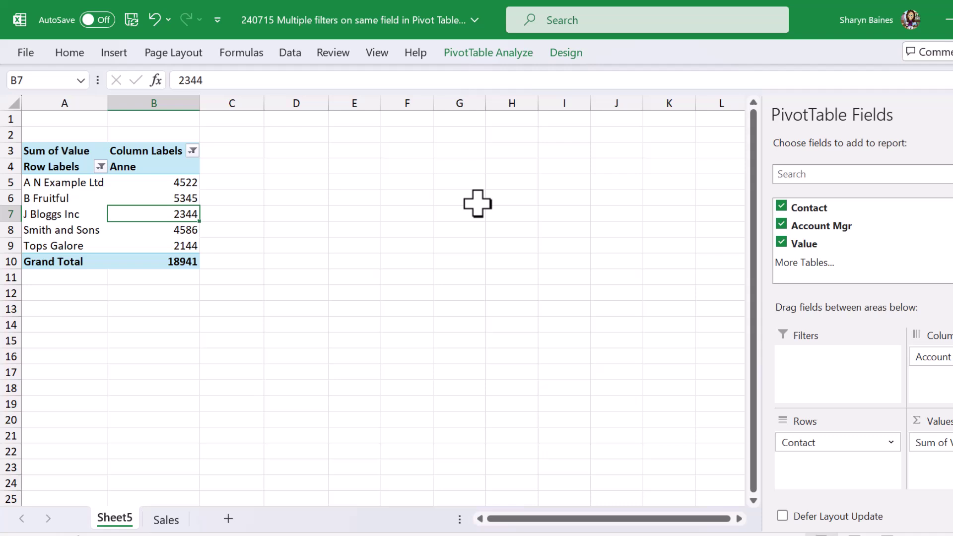
{"action": "left_click", "coordinate": [502, 53]}
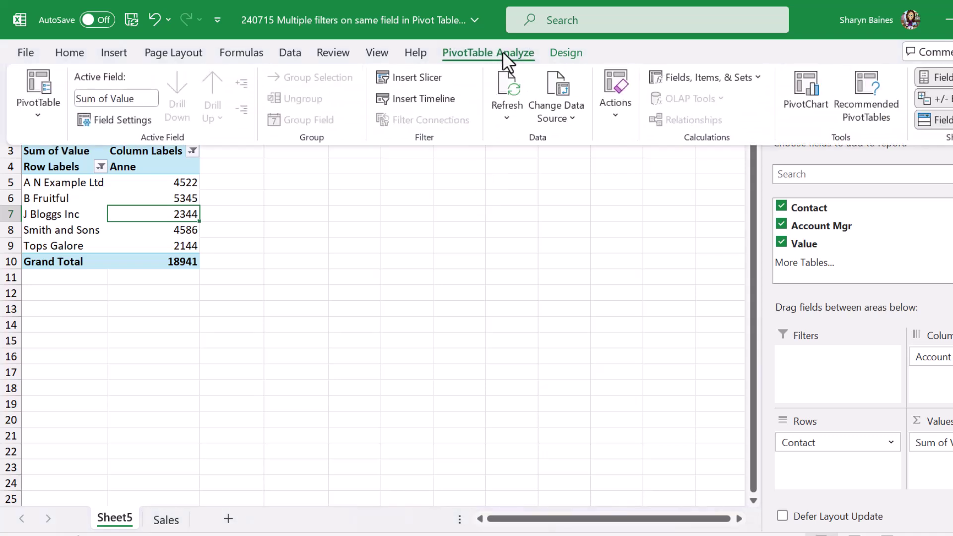
{"action": "left_click", "coordinate": [40, 111]}
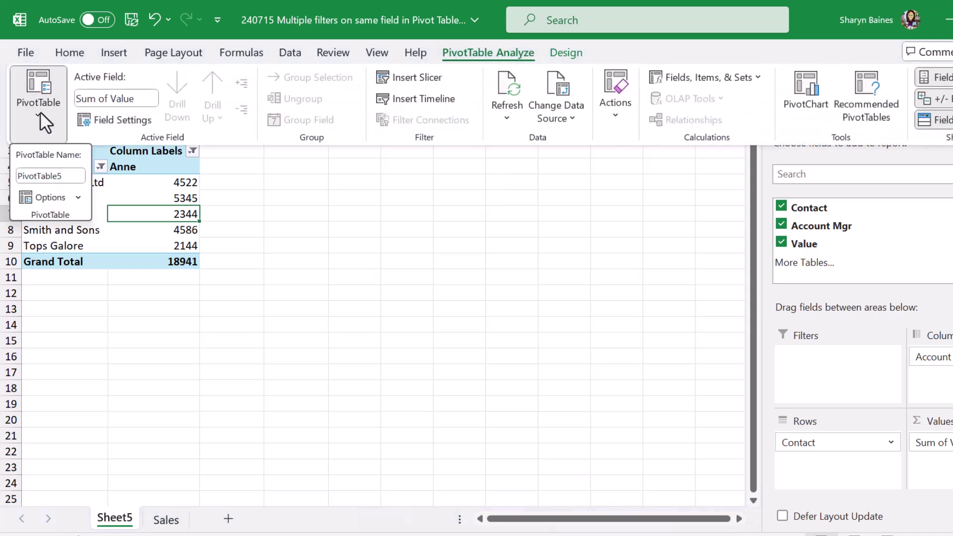
{"action": "left_click", "coordinate": [43, 197]}
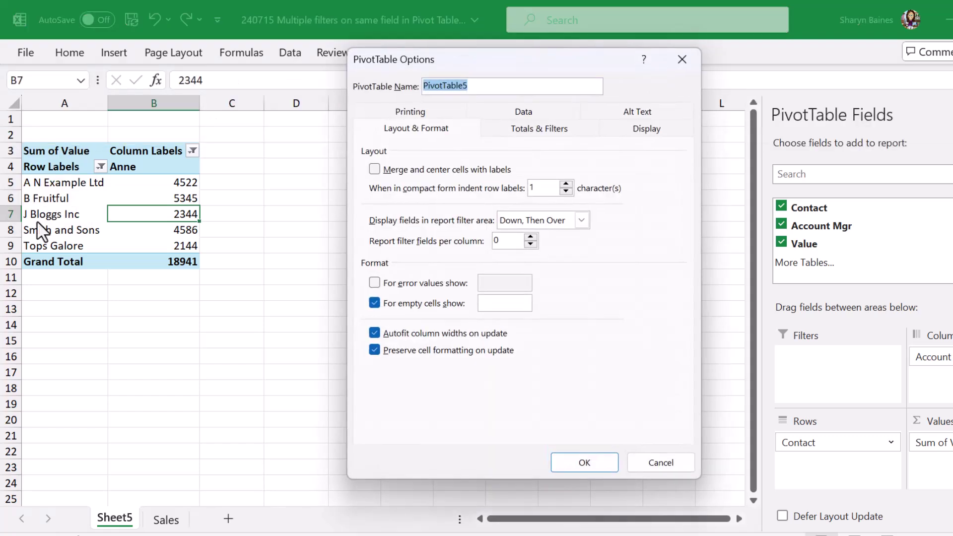
{"action": "left_click", "coordinate": [525, 135]}
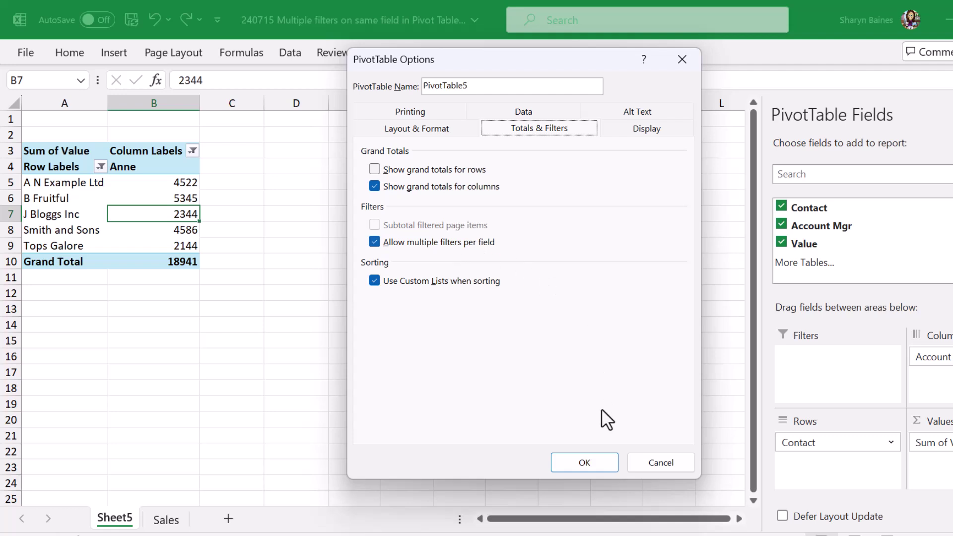
{"action": "left_click", "coordinate": [574, 469]}
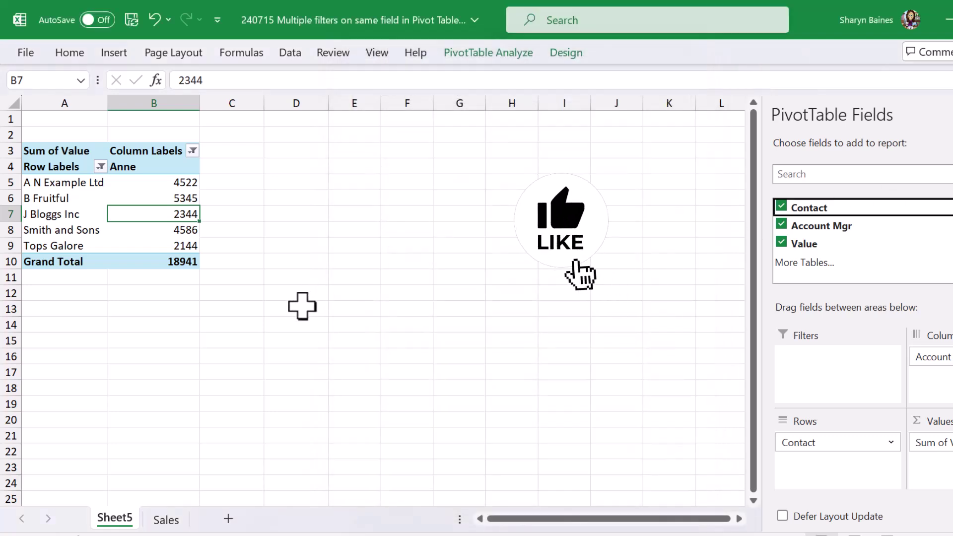
{"action": "left_click", "coordinate": [100, 166]}
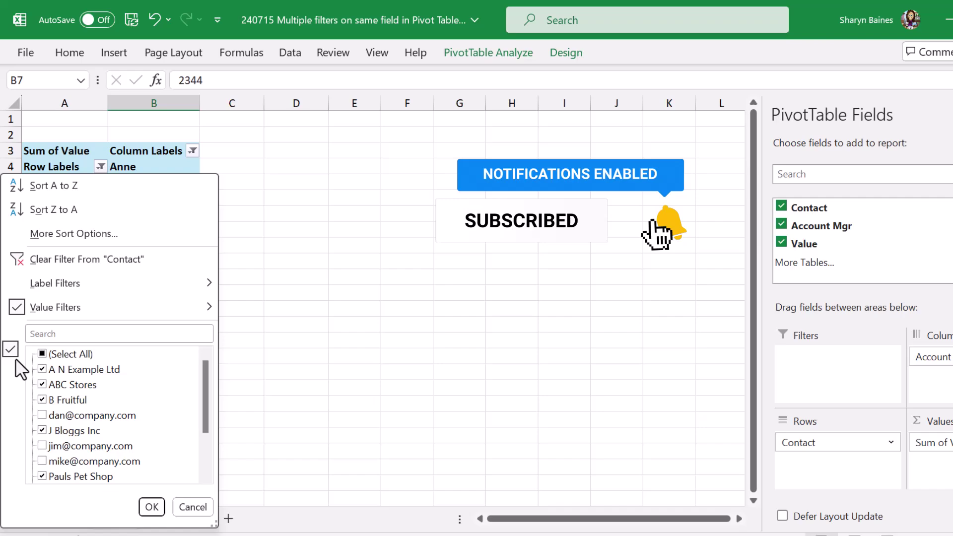
{"action": "left_click", "coordinate": [151, 506]}
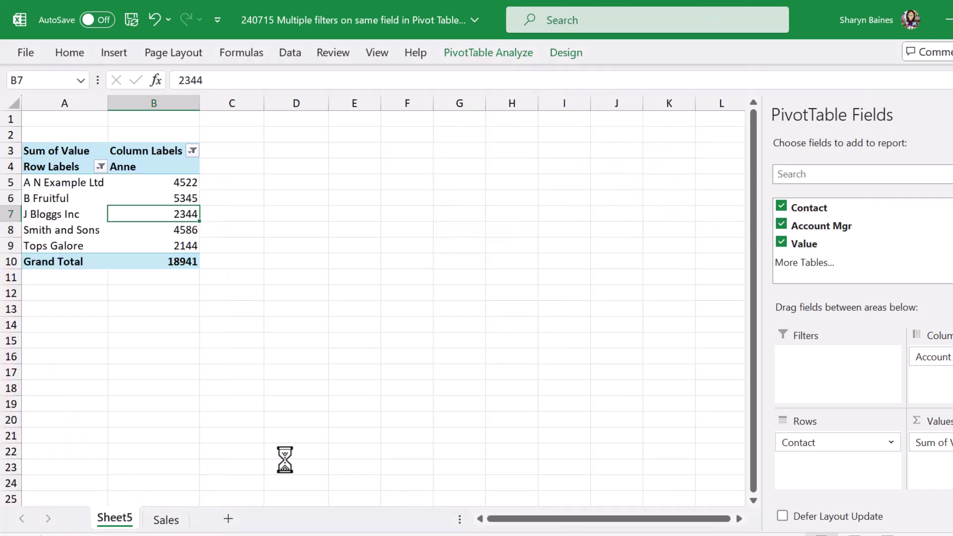